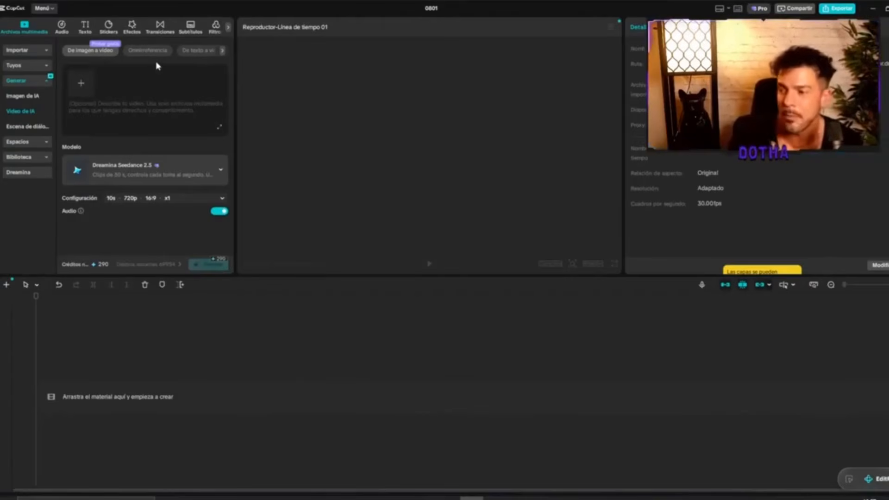
# Set the AI video generation duration to 30 s, with 720p resolution and a 16:9 aspect ratio.
pyautogui.click(144, 201)
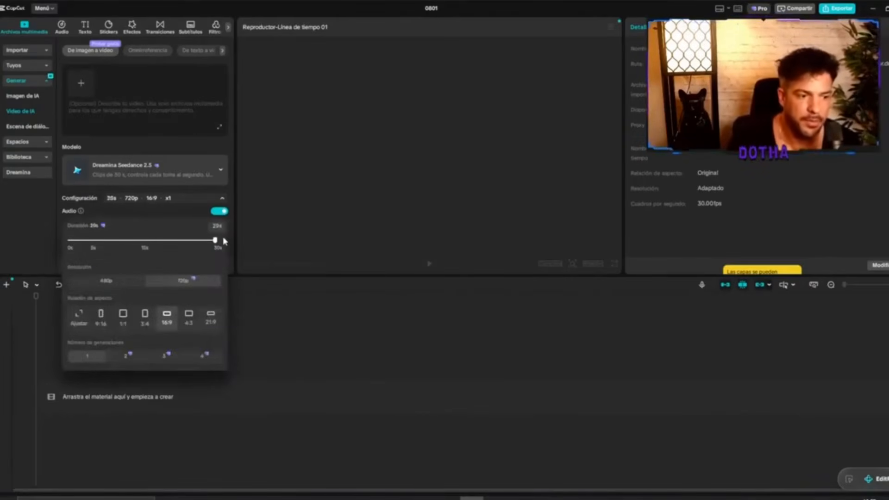
pyautogui.moveTo(199, 244); pyautogui.dragTo(227, 240)
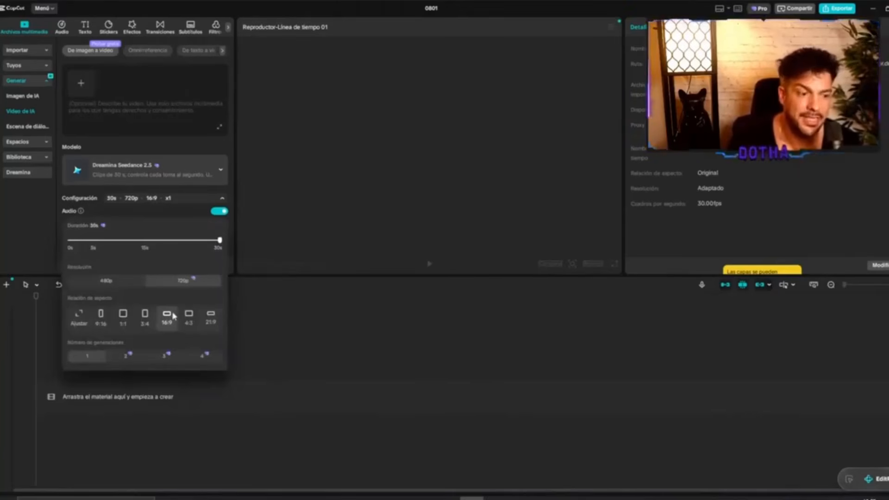
pyautogui.click(151, 140)
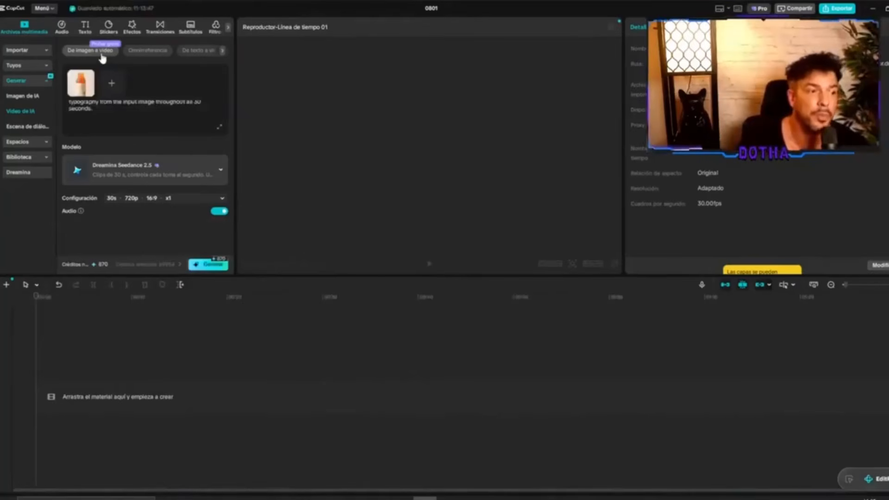
# Review the bottle video's full prompt and generation settings, and check the generated bottle clip in the preview.
pyautogui.scroll(3, 142, 119)
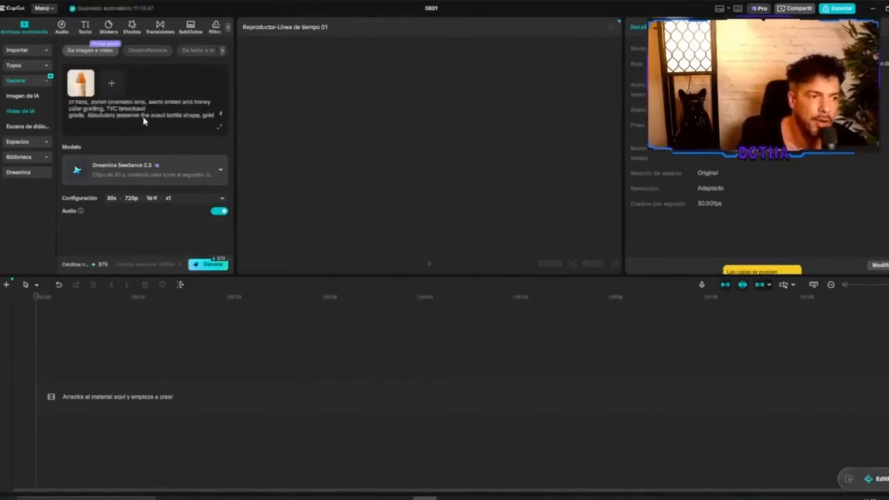
pyautogui.scroll(-3, 144, 122)
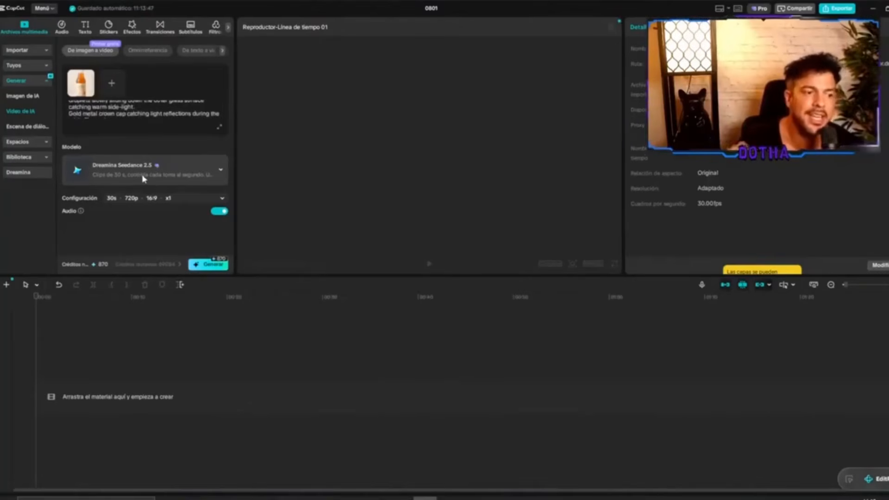
pyautogui.click(137, 199)
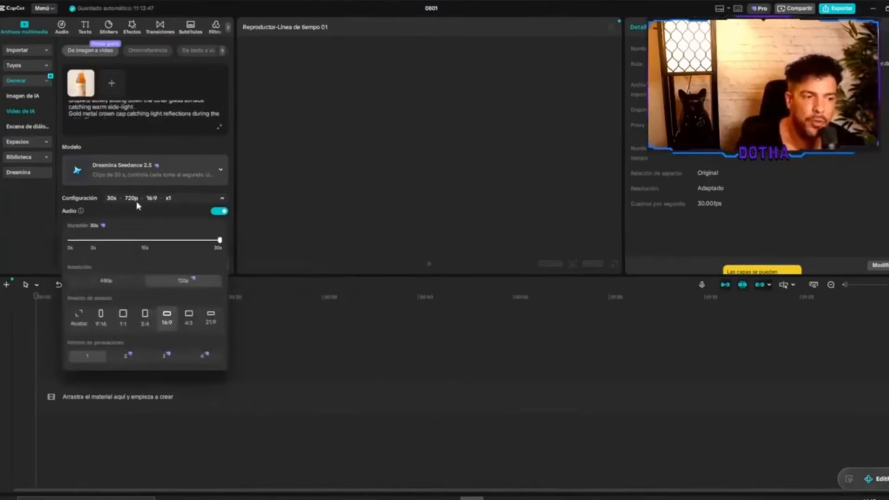
pyautogui.click(286, 238)
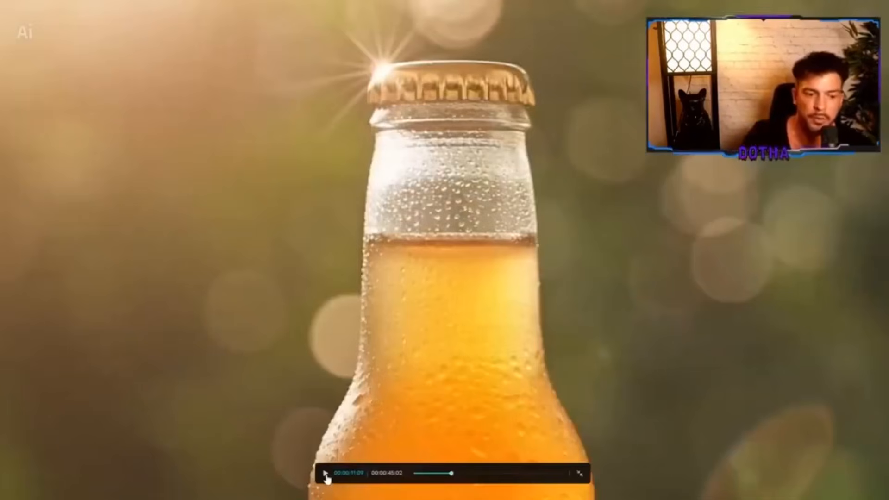
pyautogui.click(326, 477)
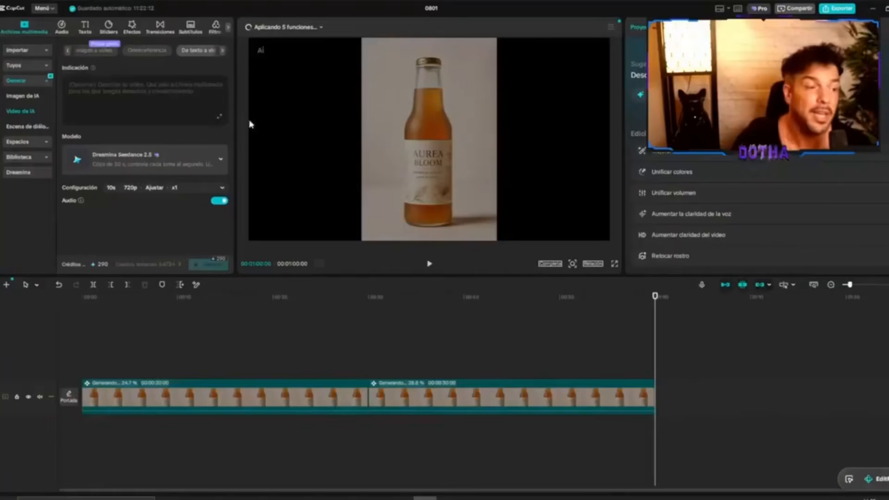
# Paste the bottle advert prompt for text-to-video, and set the duration to 29 s and the aspect ratio to 16:9.
pyautogui.hotkey('ctrl', 'v')
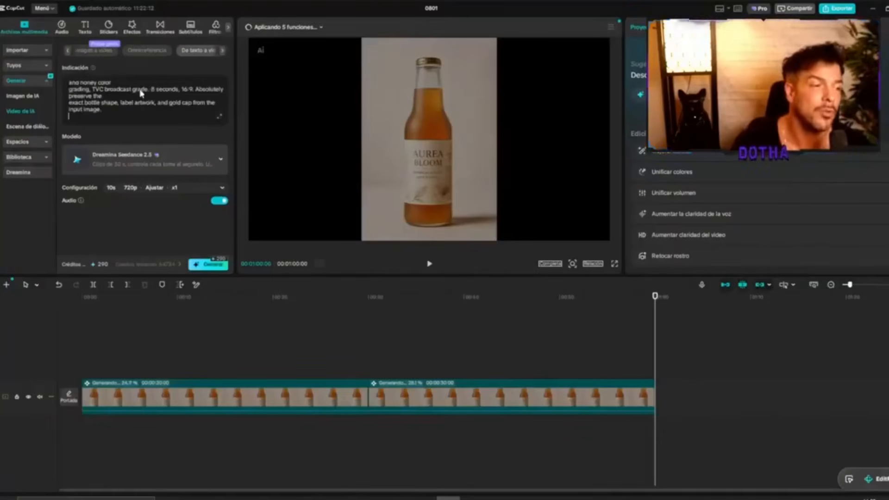
pyautogui.click(113, 188)
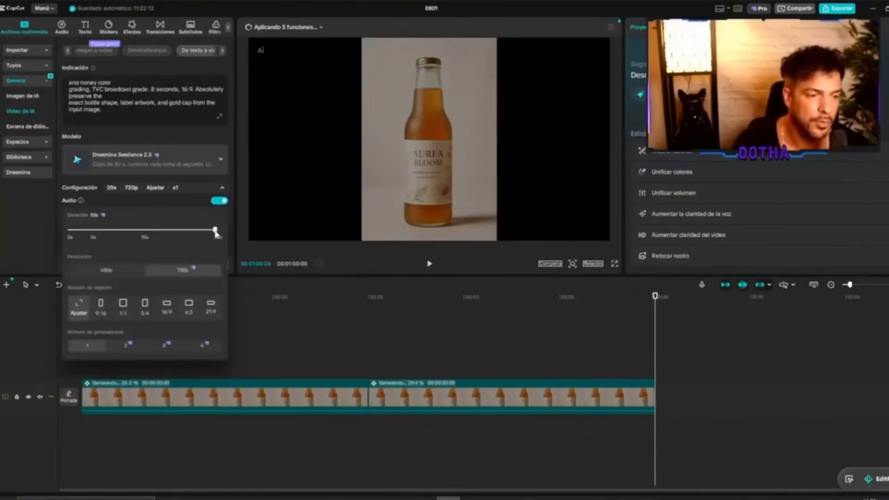
pyautogui.click(167, 308)
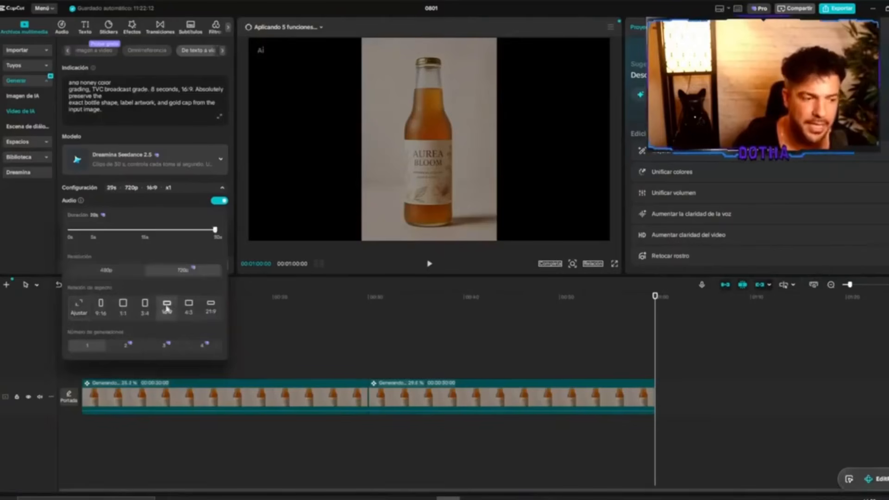
pyautogui.click(175, 206)
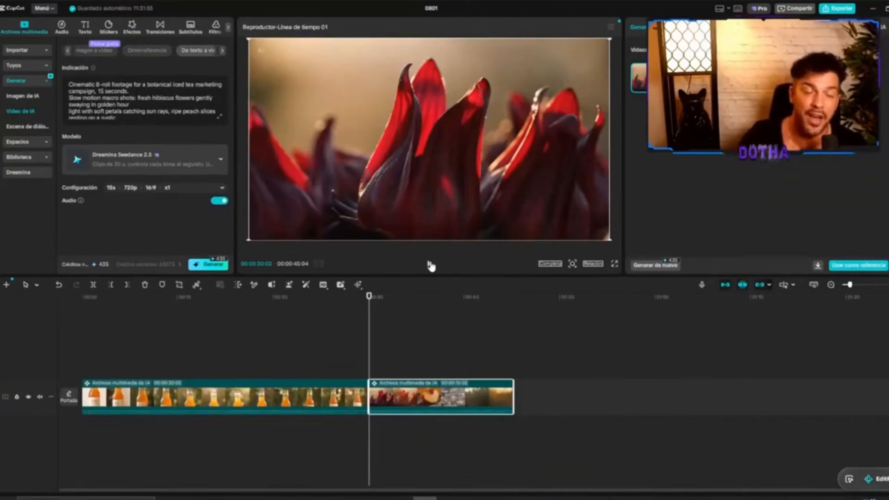
# Play back the generated hibiscus B-roll clip and the omni-reference clip of the bottle on the terrace.
pyautogui.click(430, 265)
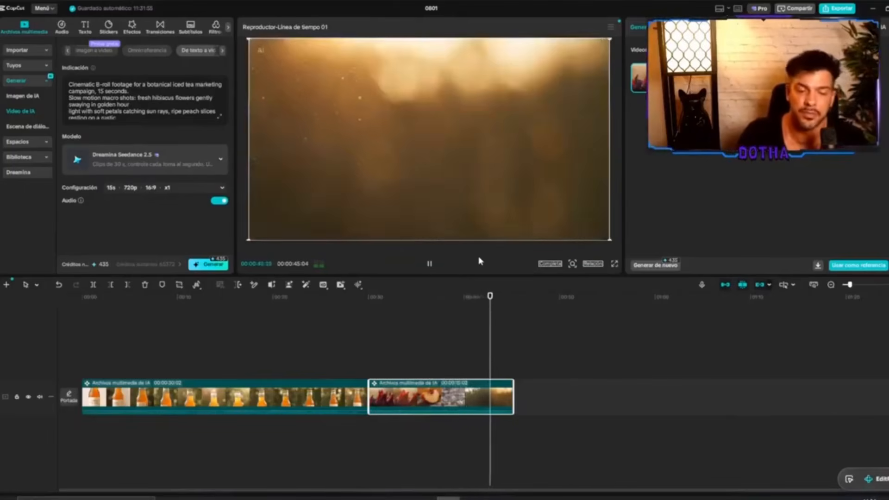
pyautogui.click(416, 297)
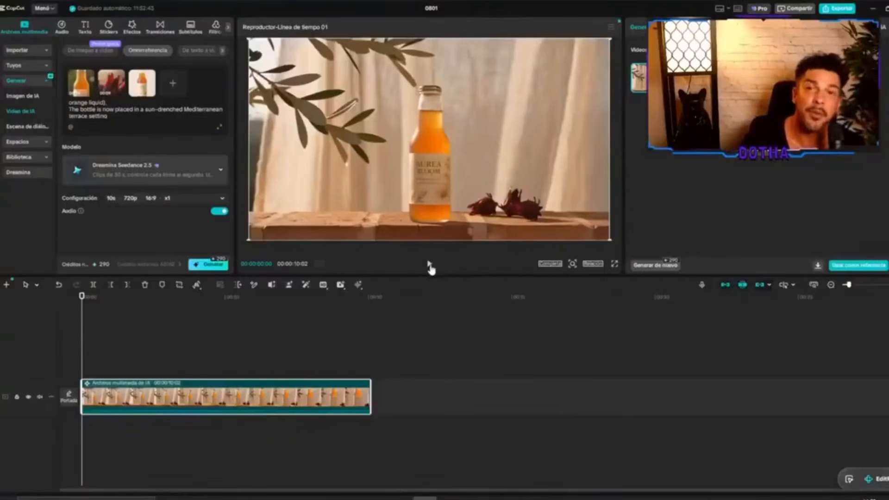
pyautogui.click(429, 265)
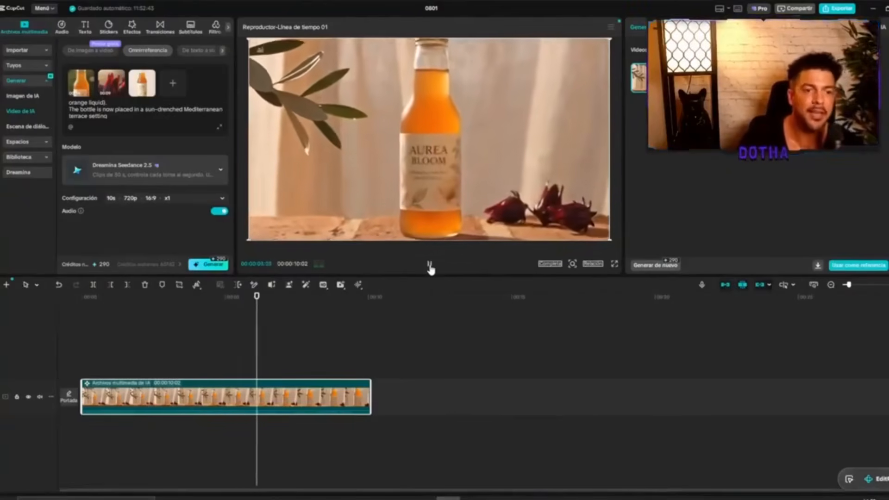
pyautogui.click(430, 266)
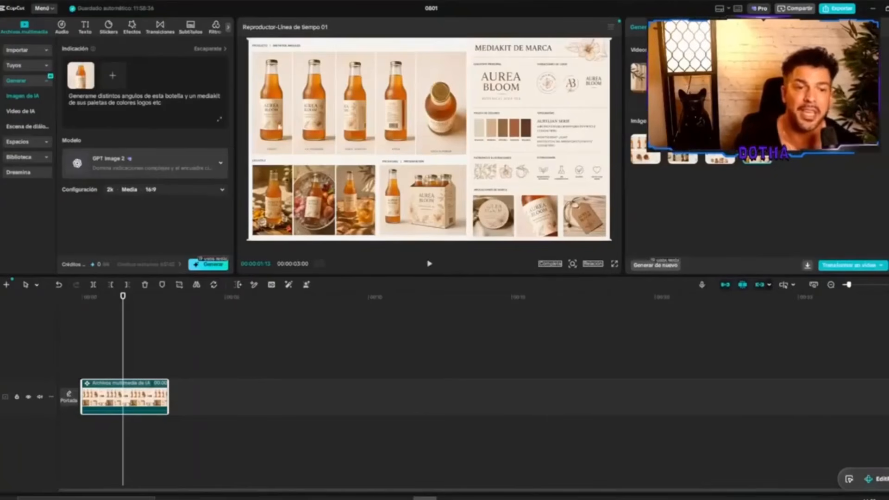
# Compare the generated Aurea Bloom media kit images by previewing each variant in turn.
pyautogui.click(717, 152)
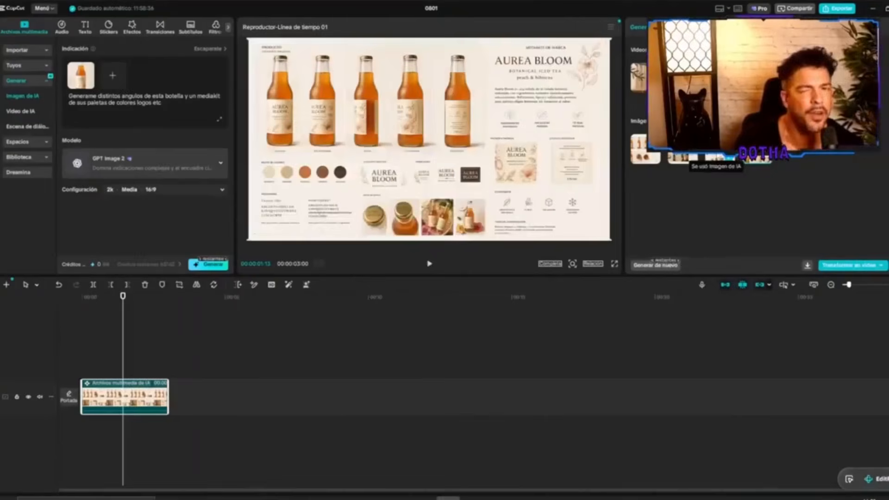
pyautogui.click(679, 151)
pyautogui.click(645, 151)
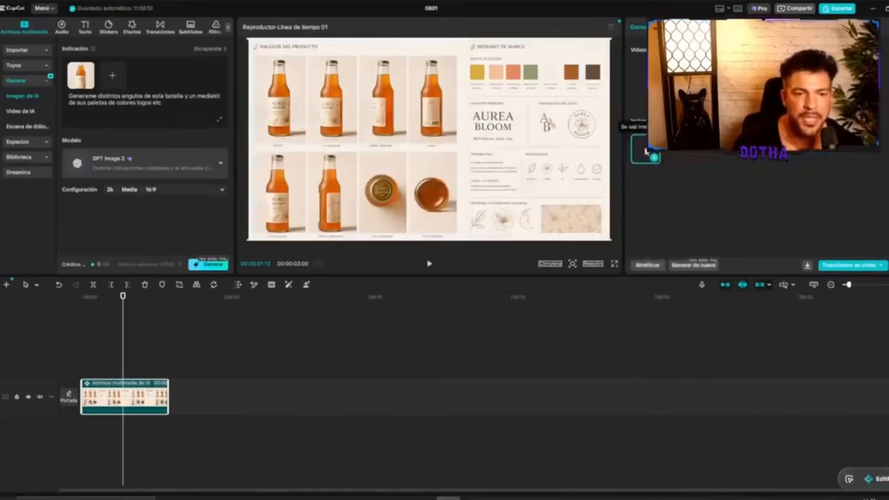
pyautogui.click(756, 155)
pyautogui.click(718, 152)
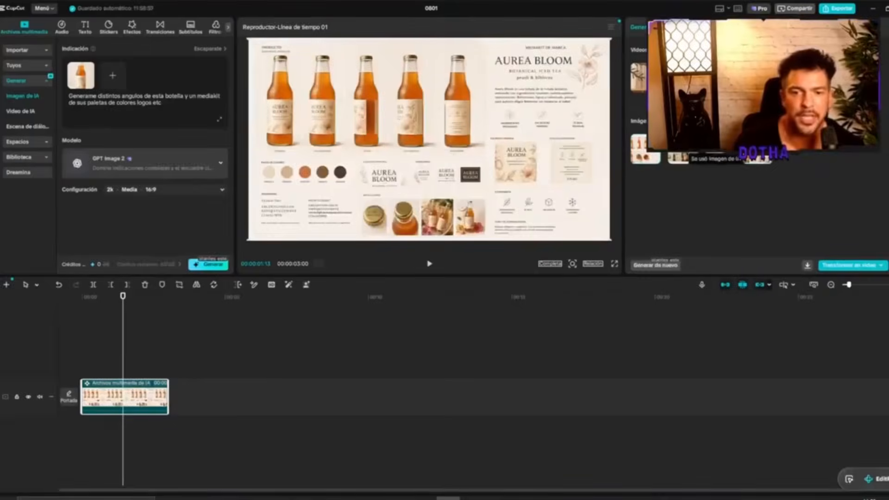
pyautogui.click(681, 152)
pyautogui.click(644, 151)
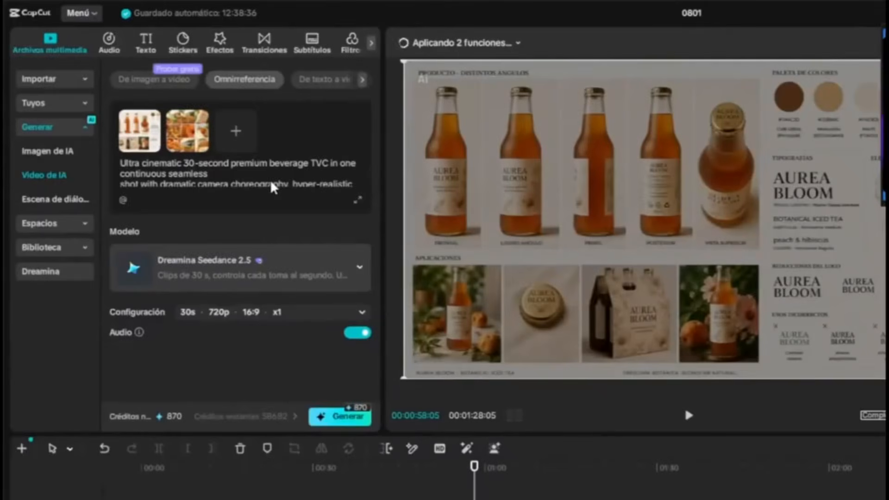
# Read the 30-second beverage TVC prompt with its reference images, and play the generated video in full screen.
pyautogui.moveTo(173, 144)
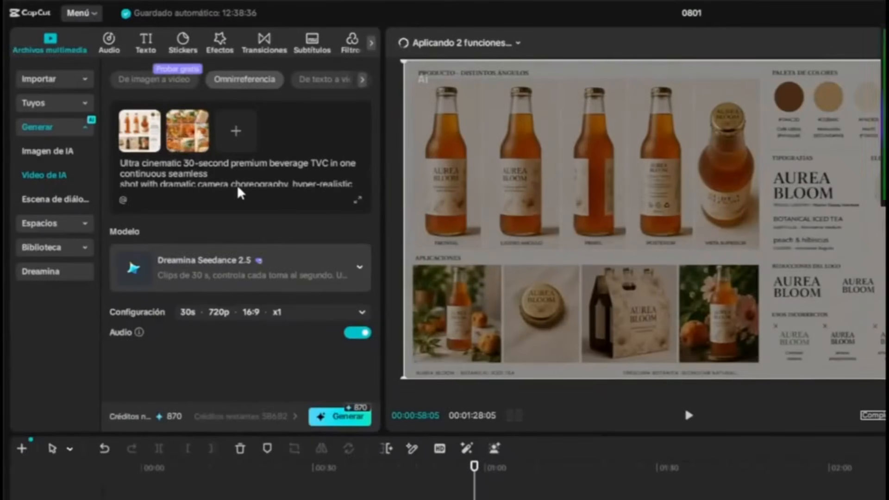
pyautogui.scroll(-10, 239, 192)
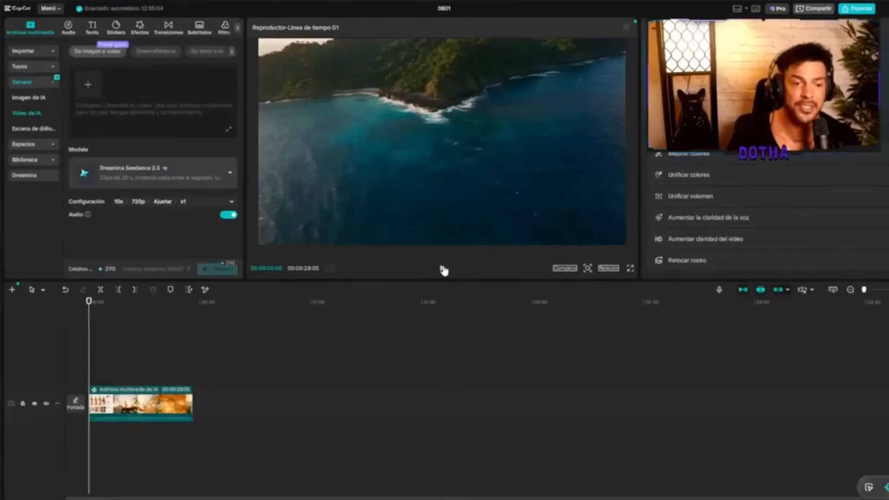
pyautogui.click(441, 268)
pyautogui.click(630, 268)
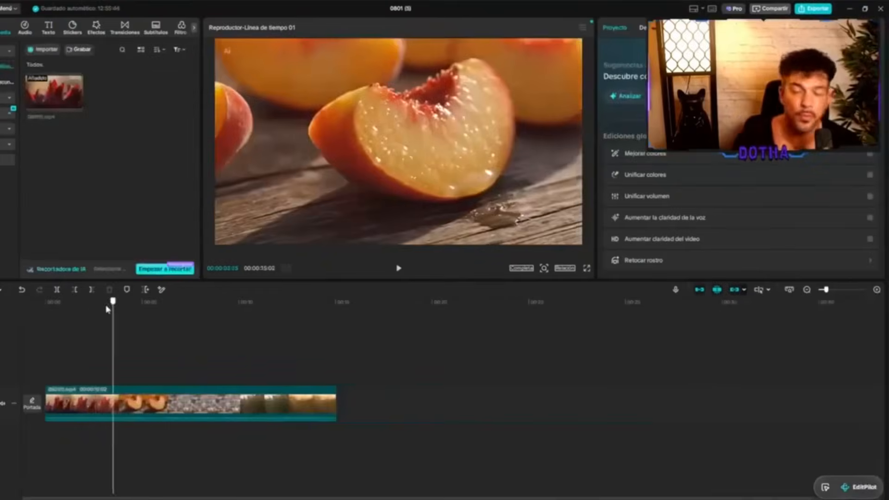
# Find the end of the ice cube shot and ask EditPilot "que el video finalize en el segundo 9".
pyautogui.moveTo(124, 310); pyautogui.dragTo(234, 321)
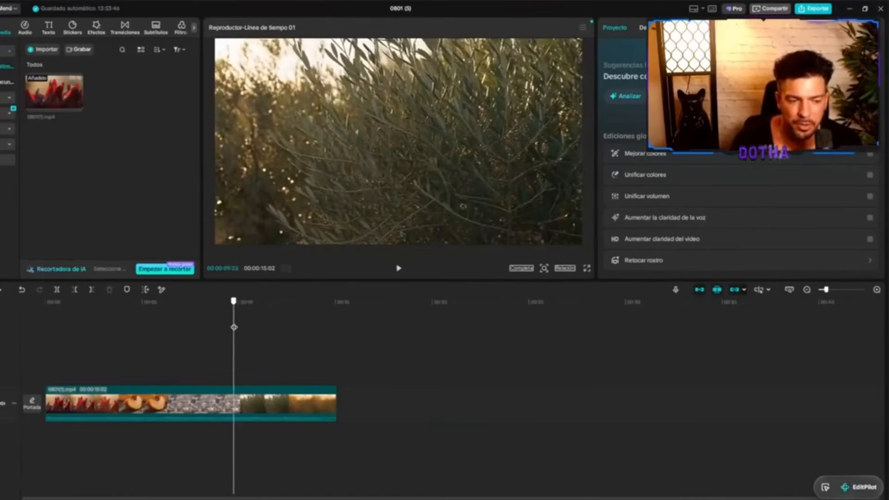
pyautogui.click(860, 489)
pyautogui.click(667, 469)
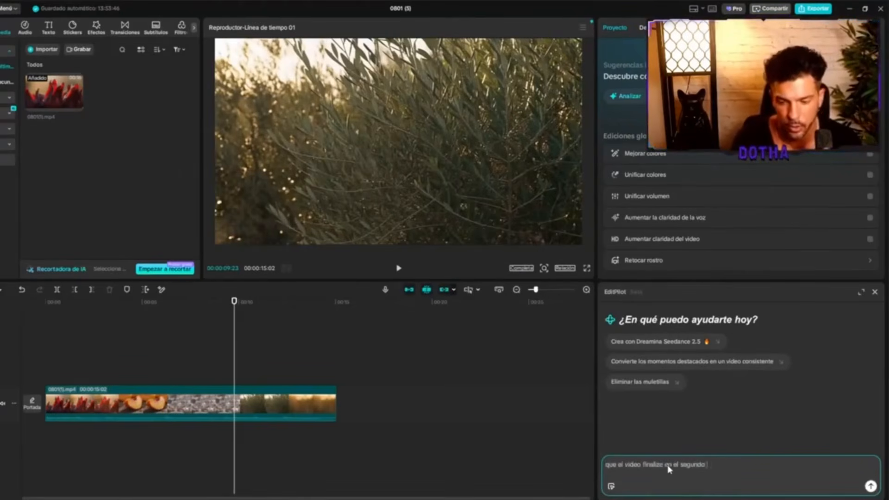
pyautogui.press('Return')
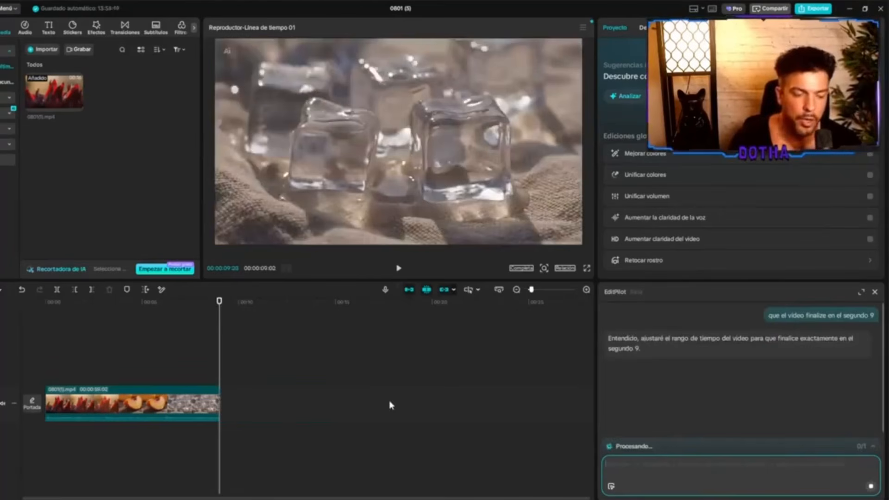
# Scrub back through the shortened video to inspect the start of the ice cube shot.
pyautogui.moveTo(220, 302); pyautogui.dragTo(166, 306)
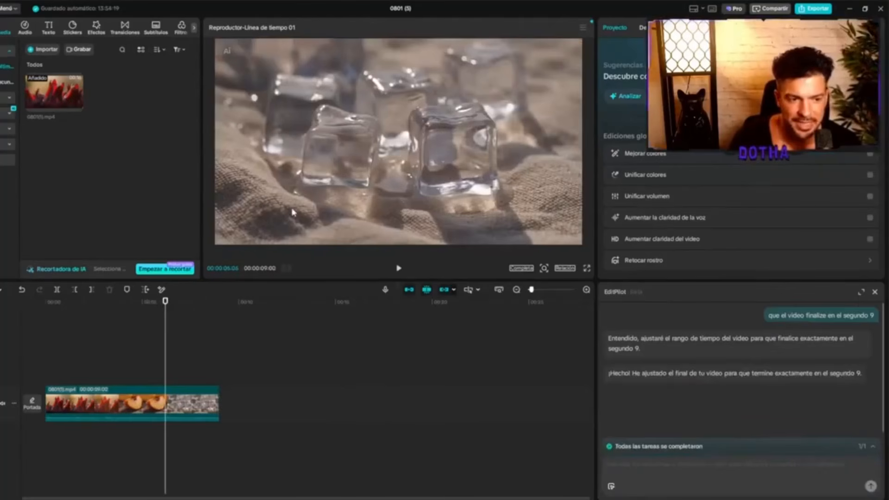
pyautogui.moveTo(165, 306)
pyautogui.mouseDown()
pyautogui.moveTo(205, 306)
pyautogui.moveTo(158, 303)
pyautogui.moveTo(169, 305)
pyautogui.mouseUp()
pyautogui.moveTo(169, 303); pyautogui.dragTo(170, 304)
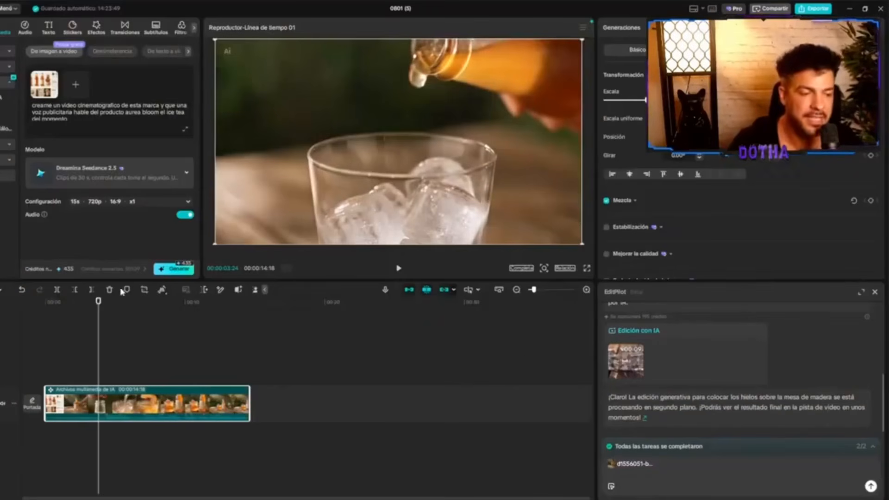
# Preview the generated Aurea Bloom advert up to the shot of the filled glass beside the bottle.
pyautogui.moveTo(99, 302); pyautogui.dragTo(158, 313)
pyautogui.click(399, 270)
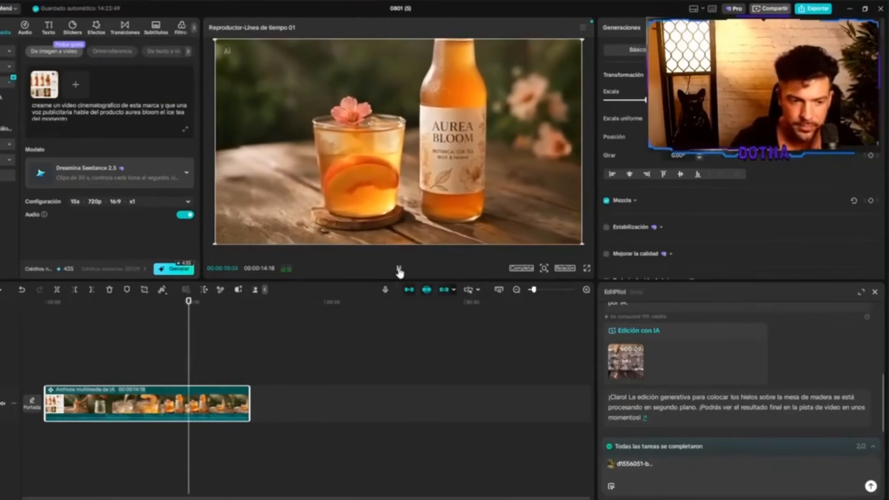
pyautogui.click(398, 269)
# Have EditPilot add automatic Castilian Spanish subtitles, raise the energy from second 5 and add soft premium cinematic background music, and play the result.
pyautogui.click(690, 468)
pyautogui.write('Ponme subtítulos automáticos en castellano, ajusta el ritmo del clip para que suba la energía a partir del segundo 15, y añade una música de fondo tipo cinematográfico premium suave')
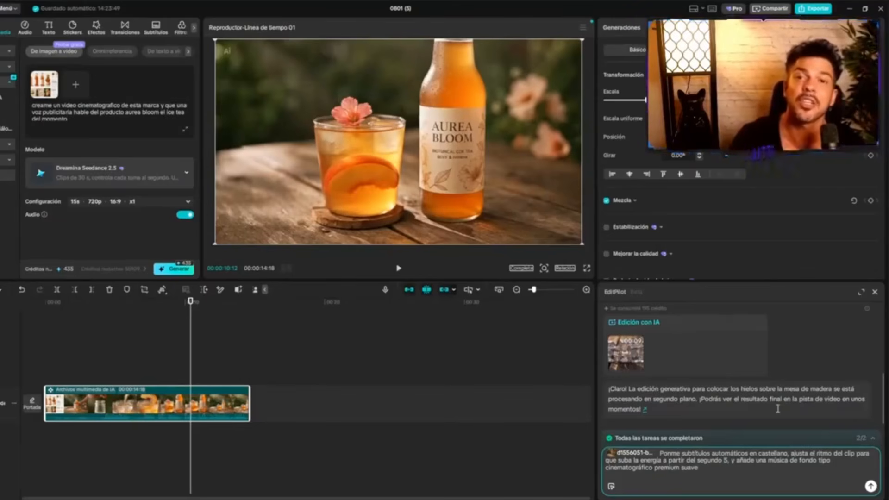
pyautogui.click(870, 487)
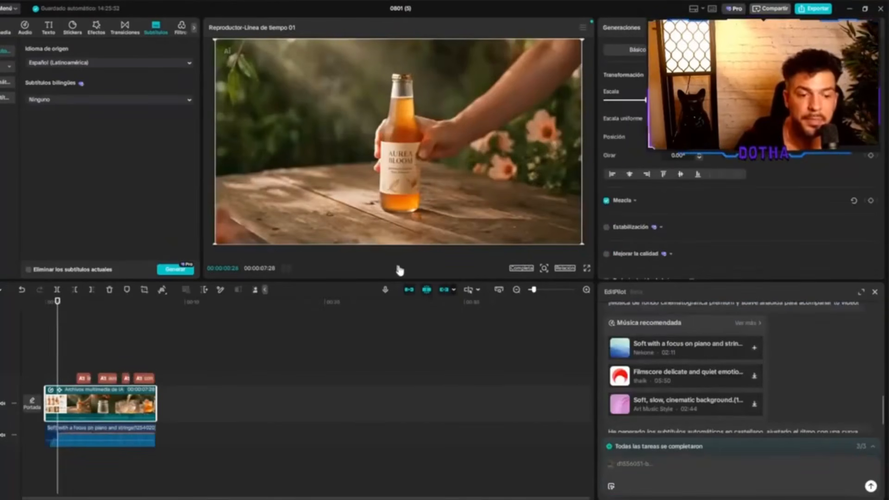
pyautogui.click(399, 269)
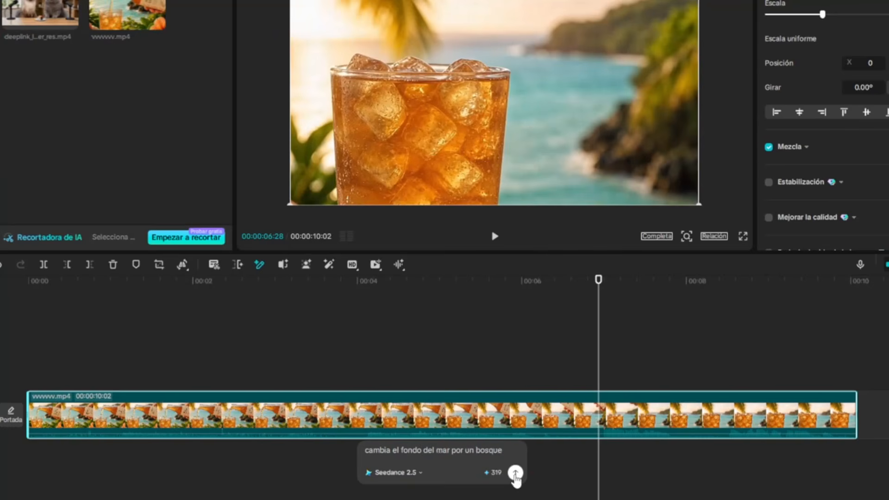
# Apply the Seedance 2.5 edit "cambia el fondo del mar por un bosque" to the iced drink clip, accepting the credit charge.
pyautogui.click(514, 473)
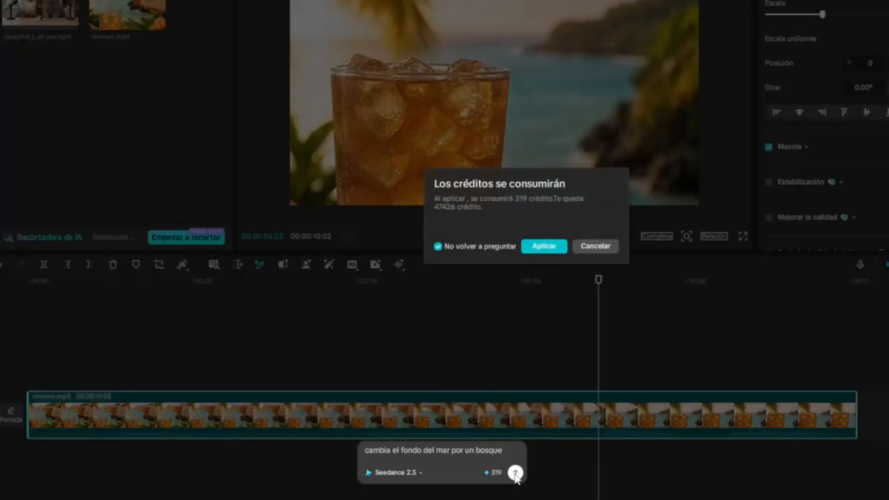
pyautogui.click(544, 246)
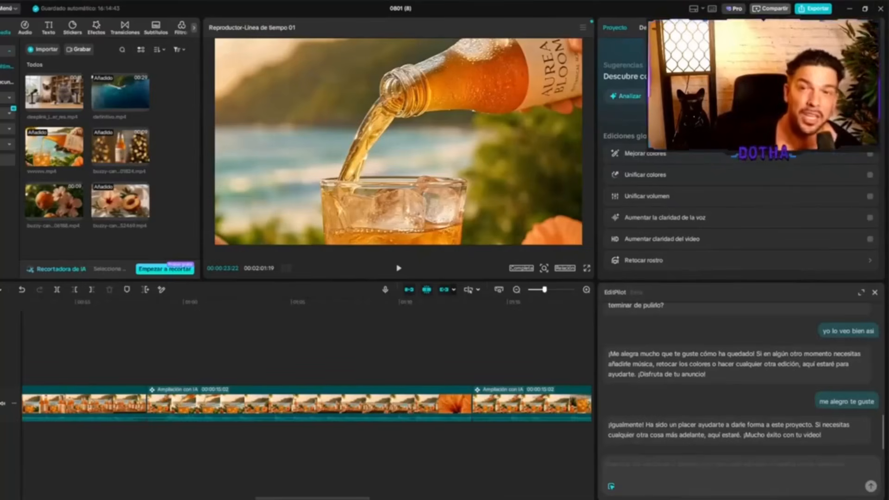
# Export the finished timeline as 0801 (8) in 1080P, highest bitrate, H.264, mp4 at 30fps.
pyautogui.click(813, 9)
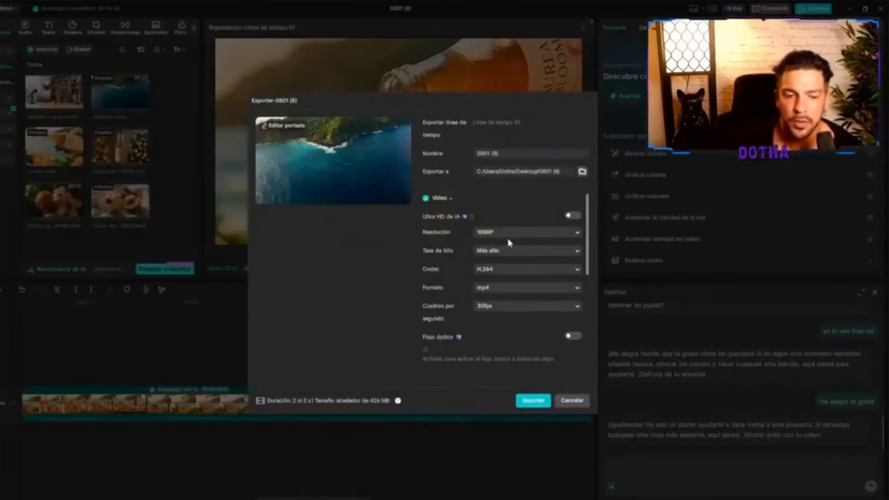
pyautogui.click(533, 401)
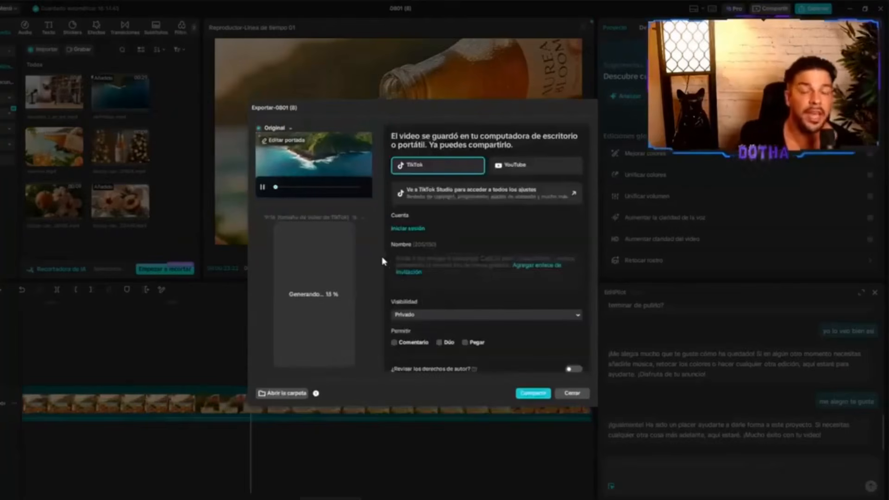